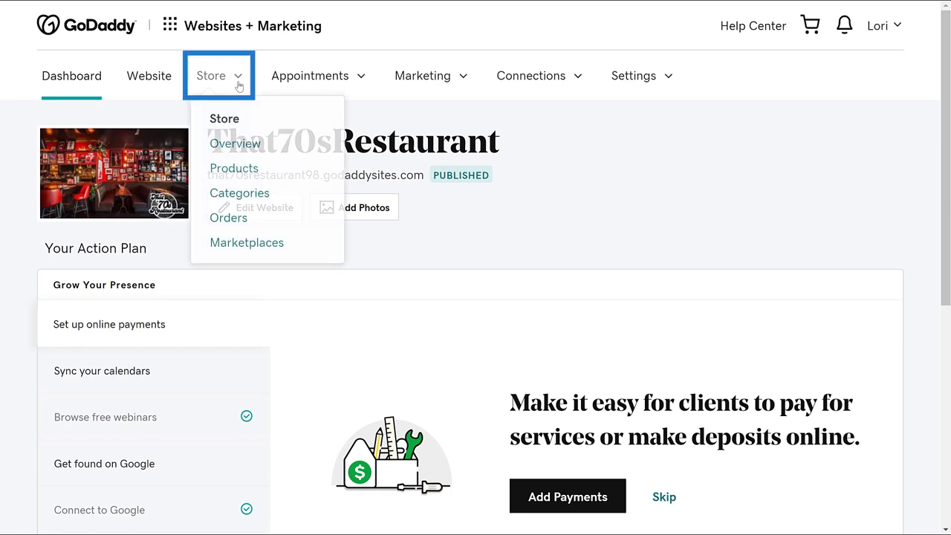
# Start a new Video/Digital product from the Store's Products list
pyautogui.click(238, 83)
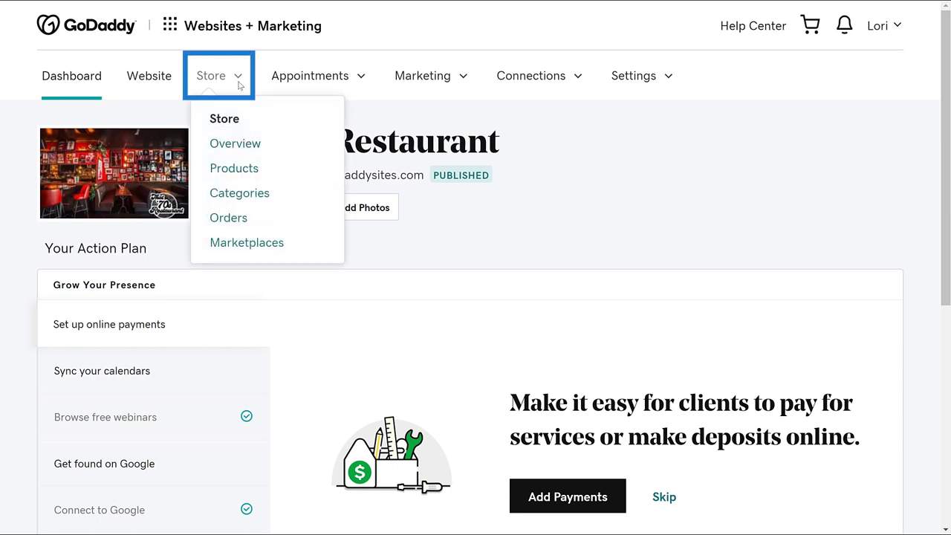
pyautogui.click(238, 169)
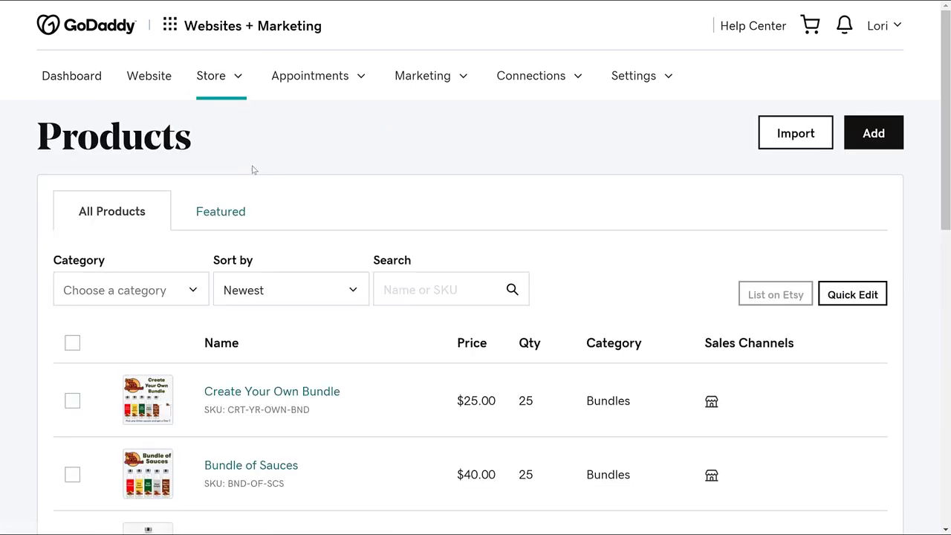
pyautogui.click(877, 145)
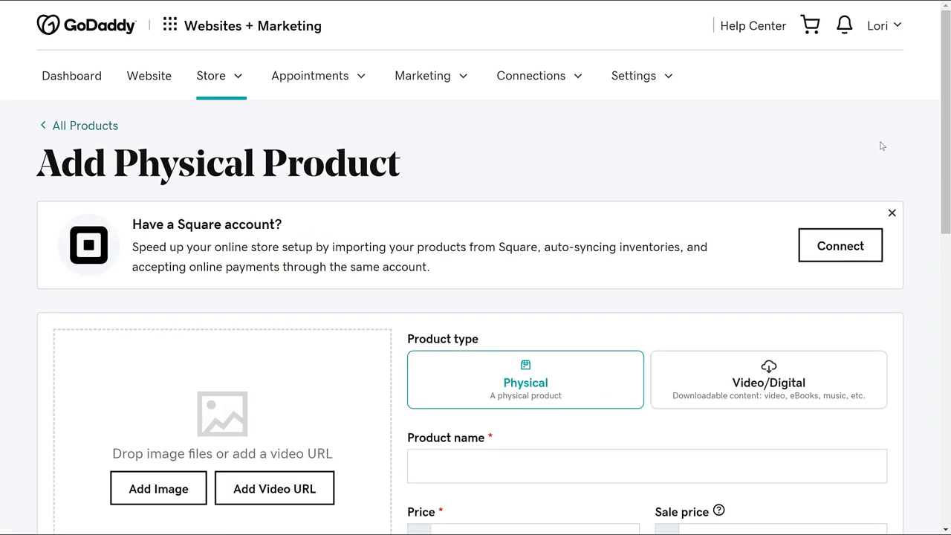
pyautogui.click(891, 213)
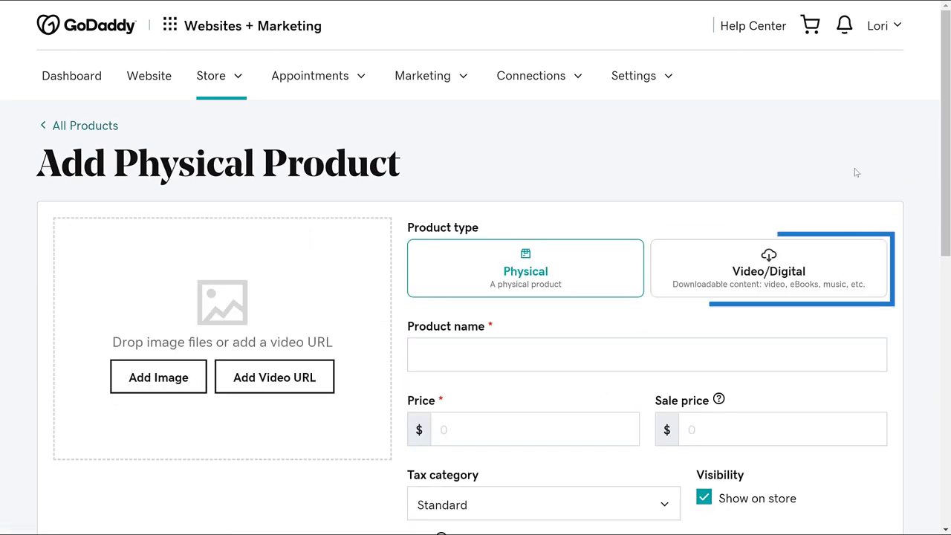
pyautogui.click(793, 280)
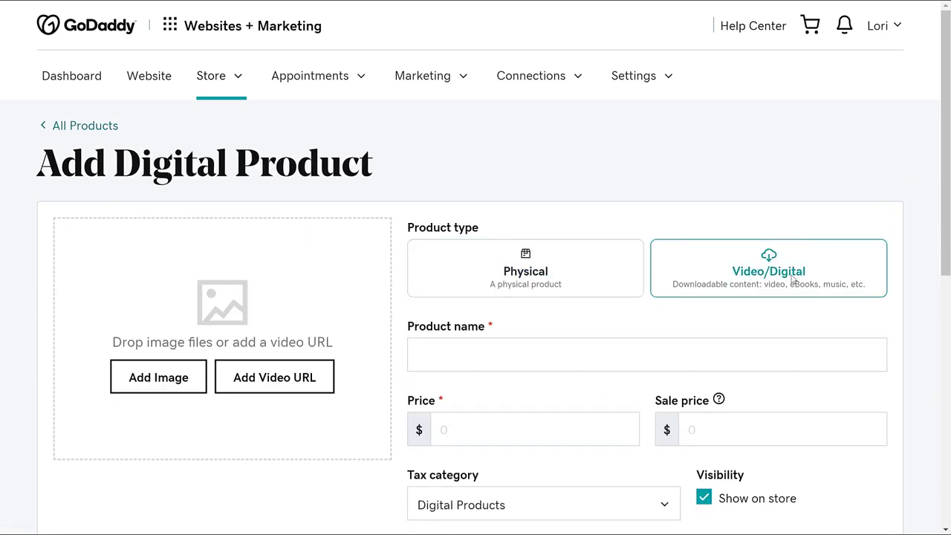
# Name the product 'Classic Bell Bottom Burger - Recipe Card' and price it at $3.00
pyautogui.click(457, 347)
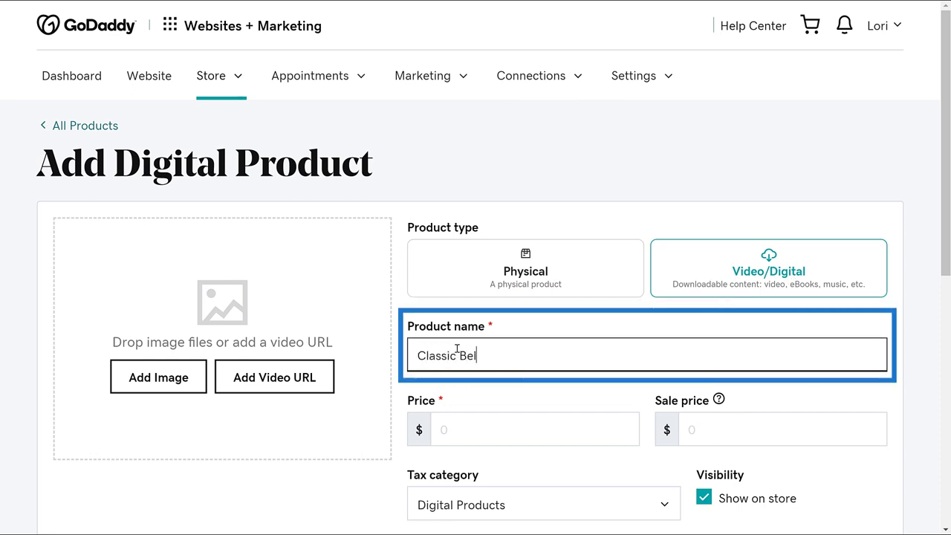
pyautogui.write('Classic Bell Bottom Burger - Recipe Card')
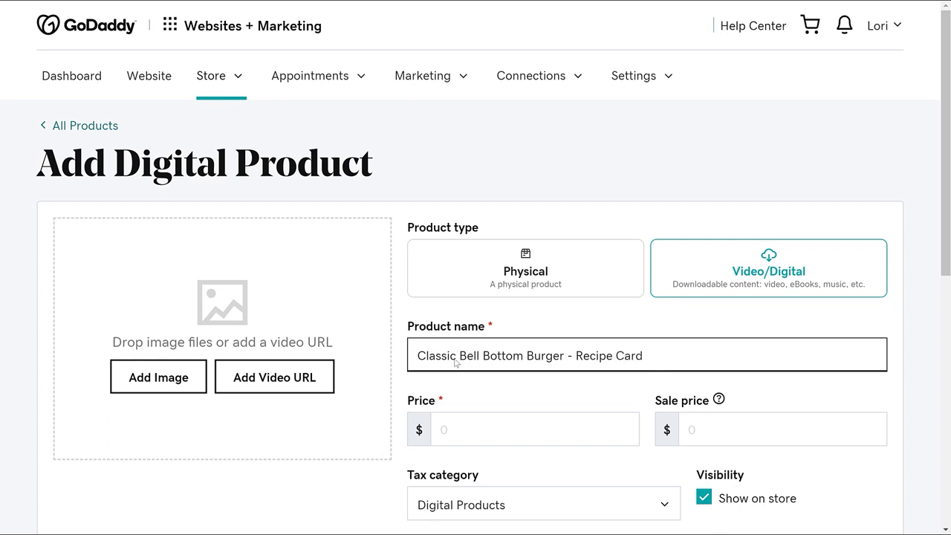
pyautogui.click(442, 423)
pyautogui.write('3.00')
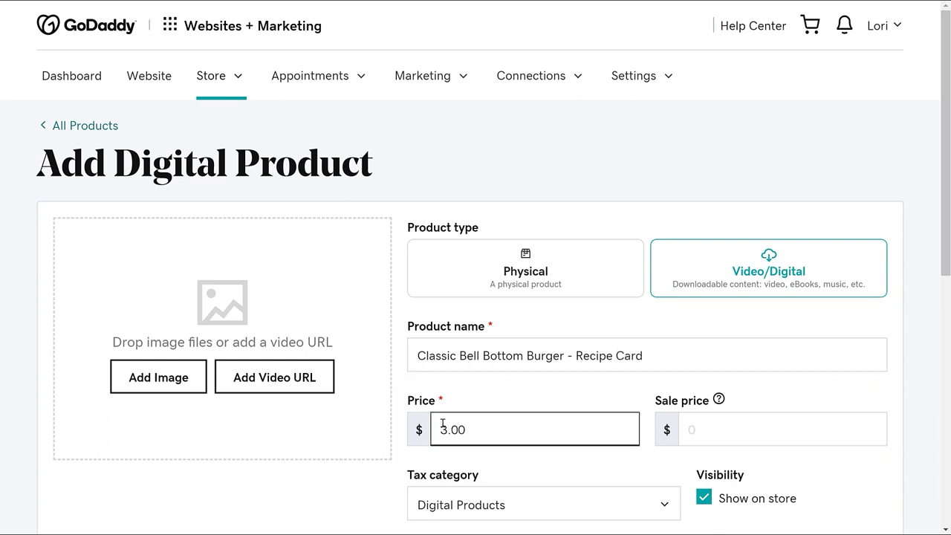
# Assign the product to the Digital Sales category
pyautogui.scroll(-1, 441, 429)
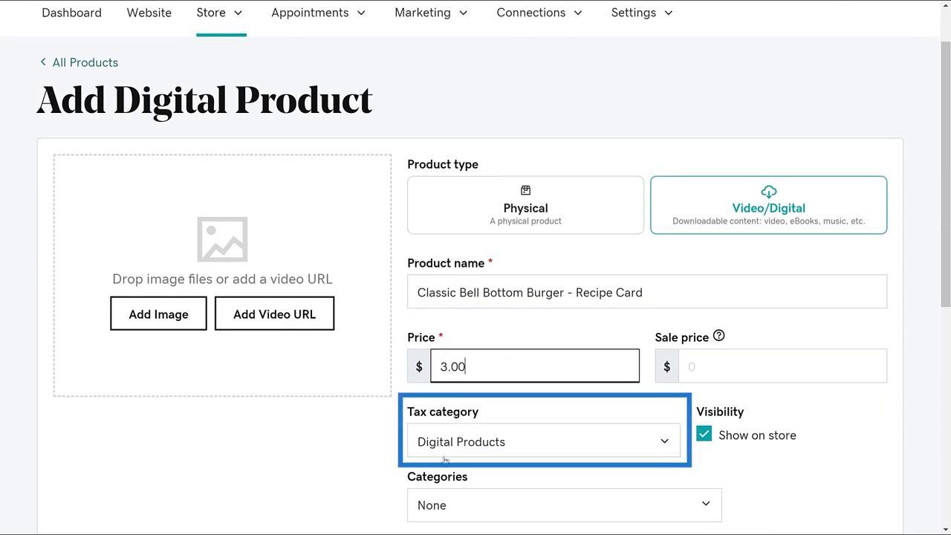
pyautogui.scroll(-1, 443, 457)
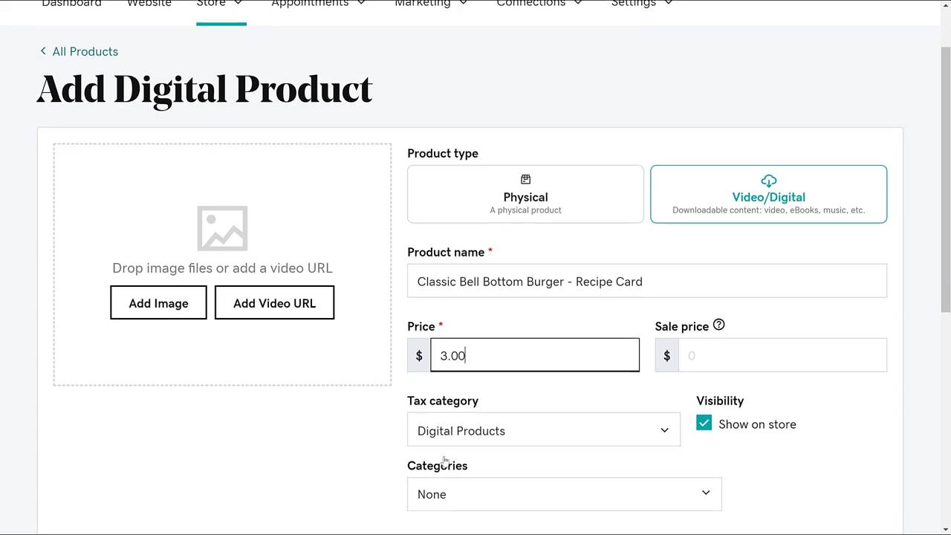
pyautogui.click(451, 453)
pyautogui.scroll(-3, 452, 455)
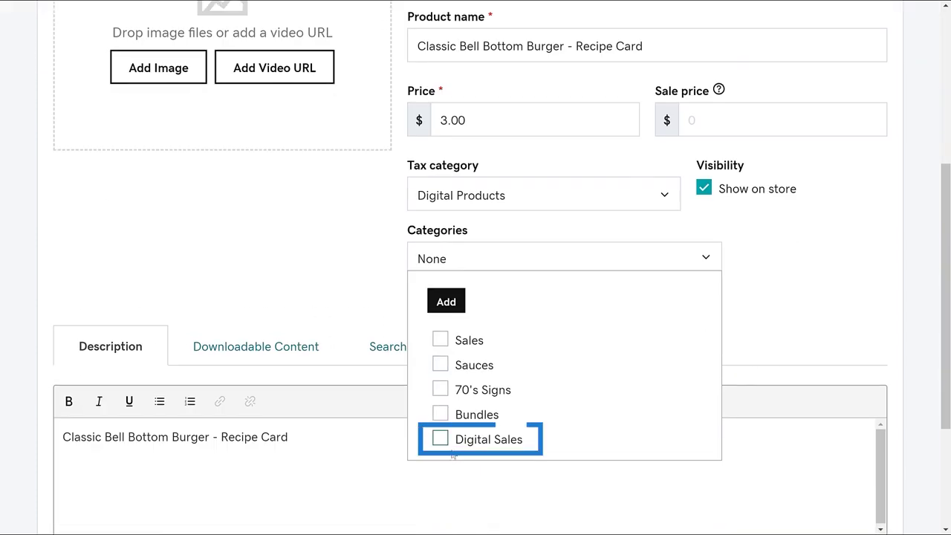
pyautogui.click(470, 443)
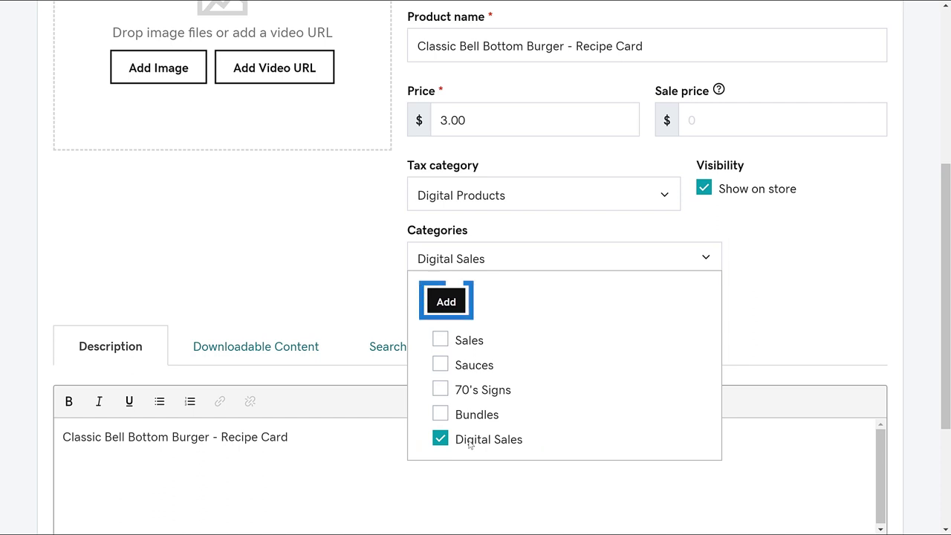
pyautogui.click(324, 275)
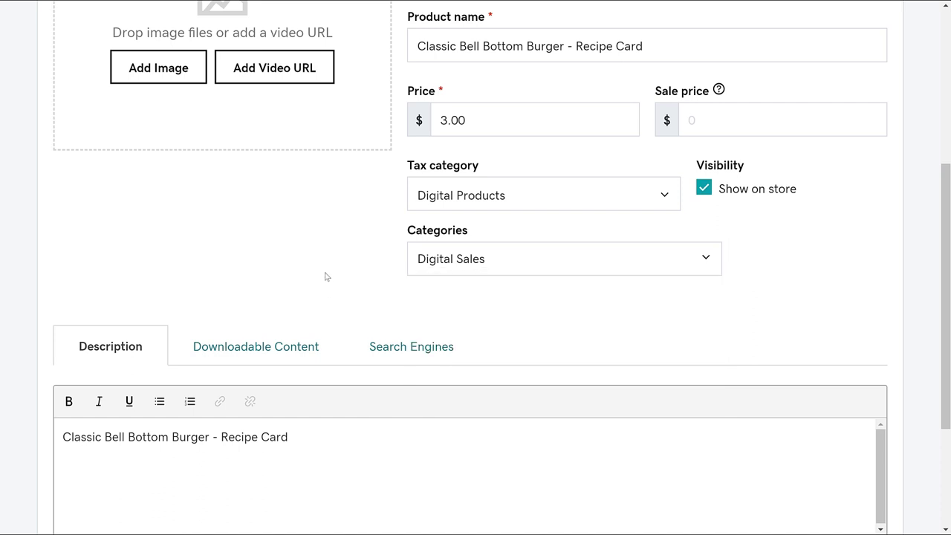
pyautogui.scroll(2, 325, 276)
pyautogui.scroll(1, 325, 276)
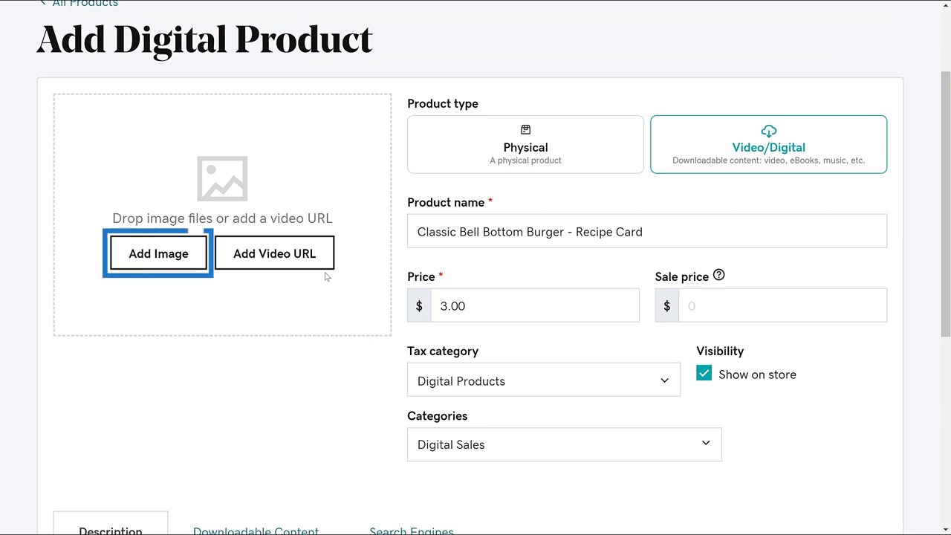
# Upload the burger recipe card image as the product image
pyautogui.click(157, 257)
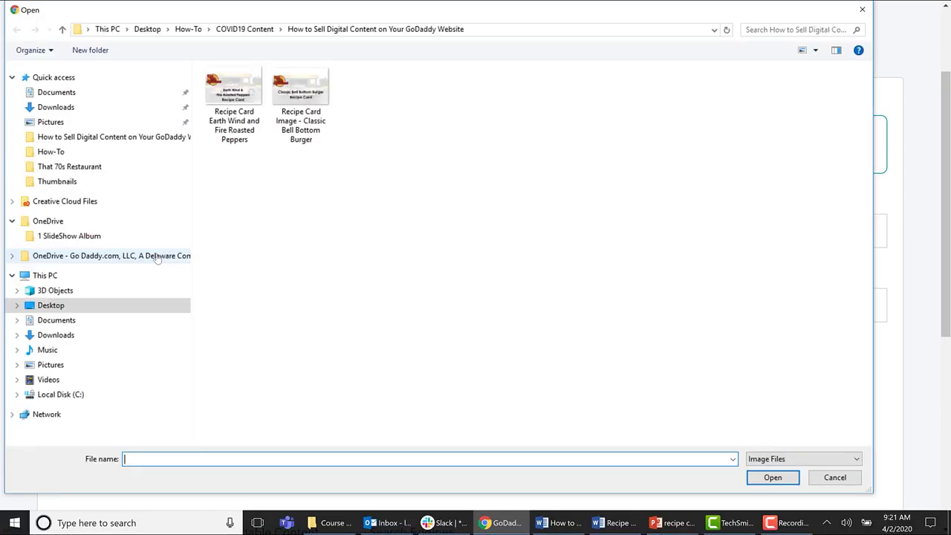
pyautogui.doubleClick(299, 93)
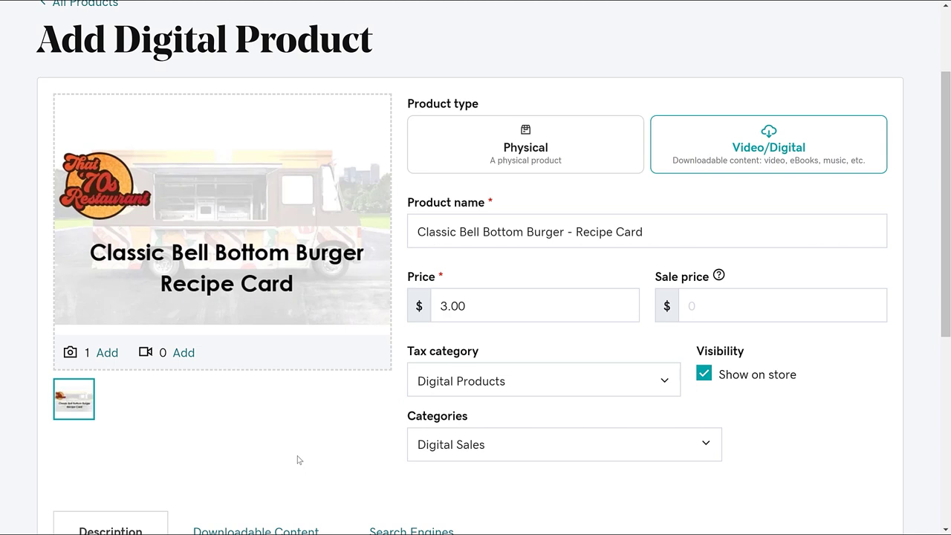
pyautogui.scroll(-3, 298, 460)
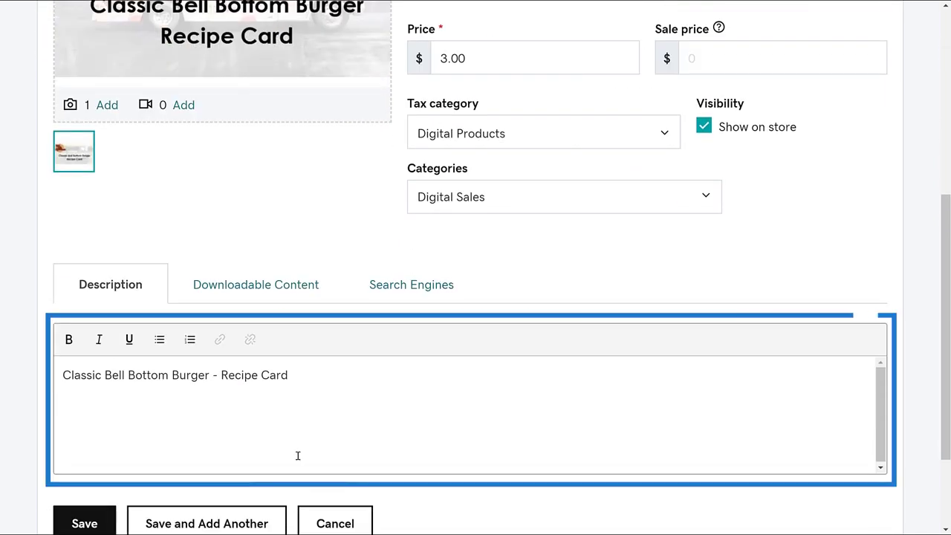
# Add a description line beginning 'Learn how to make our classic bell bottom bu'
pyautogui.click(338, 374)
pyautogui.press('Return')
pyautogui.write('Learn how to make our classic bell bottom burger in the comfort of your own home.')
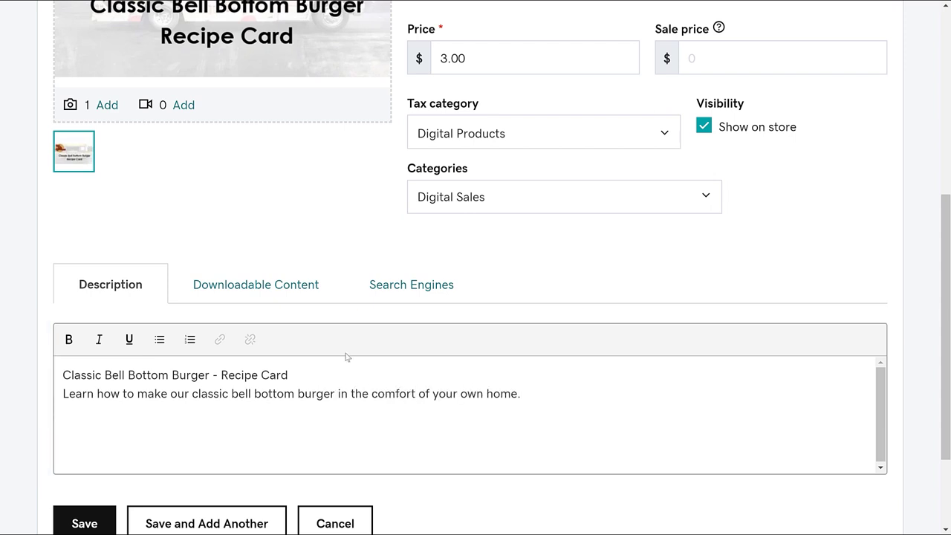
pyautogui.click(277, 288)
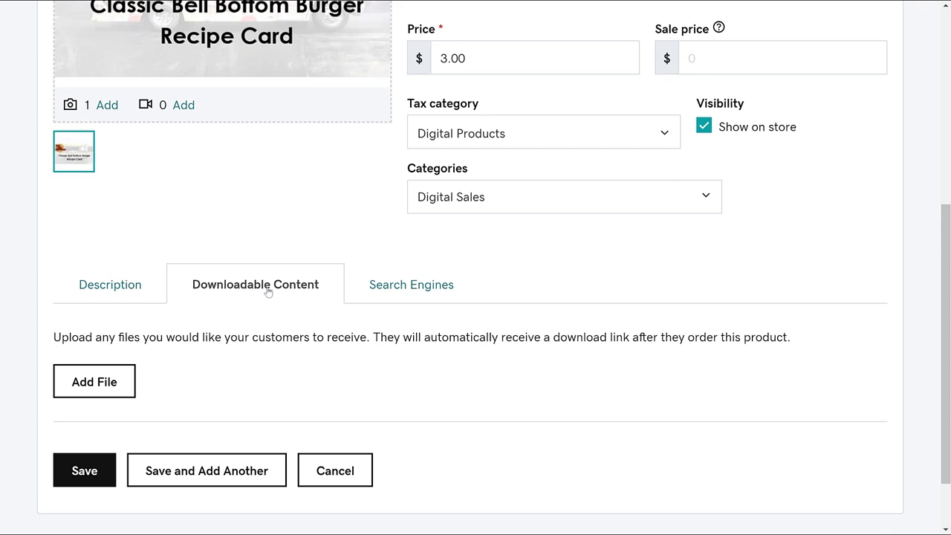
# Attach the recipe PDF as a download named 'Classic Bell Bottom Burger - Recipe'
pyautogui.click(99, 383)
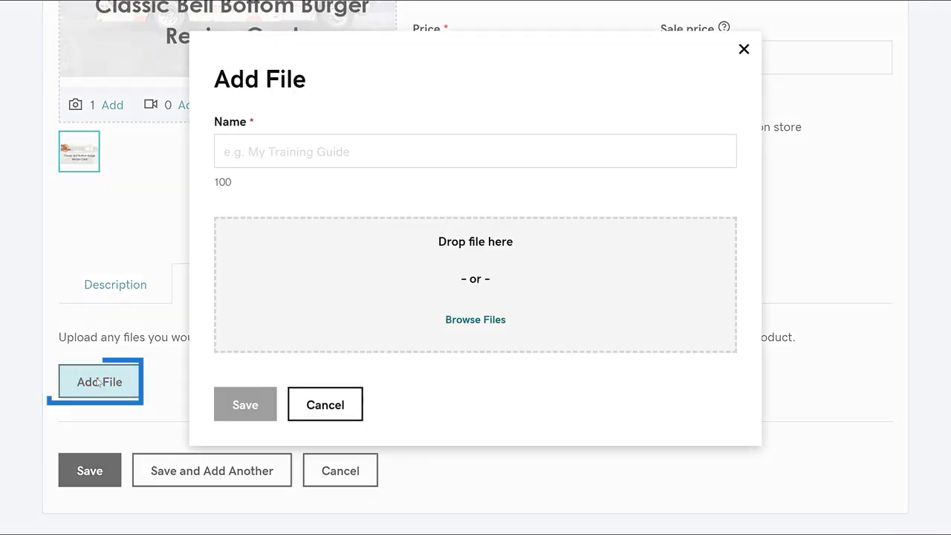
pyautogui.click(475, 321)
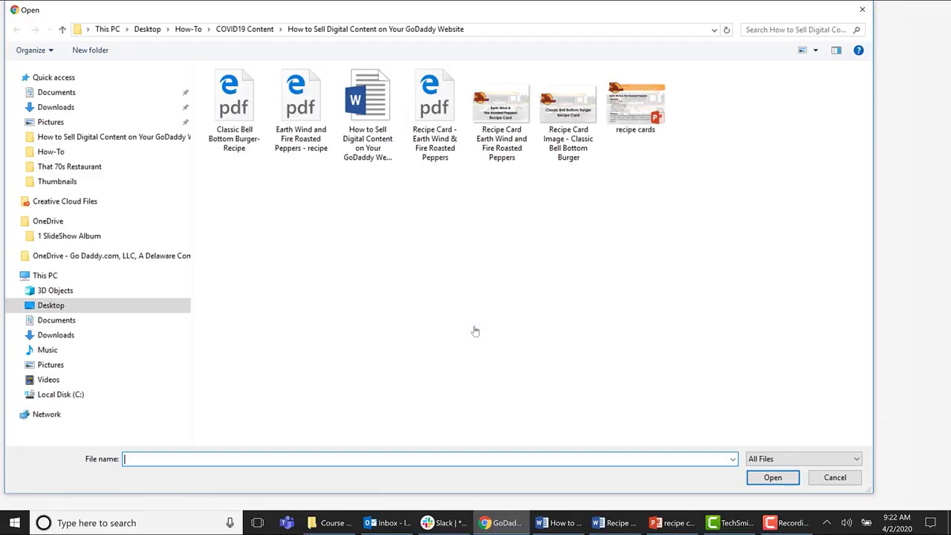
pyautogui.doubleClick(234, 104)
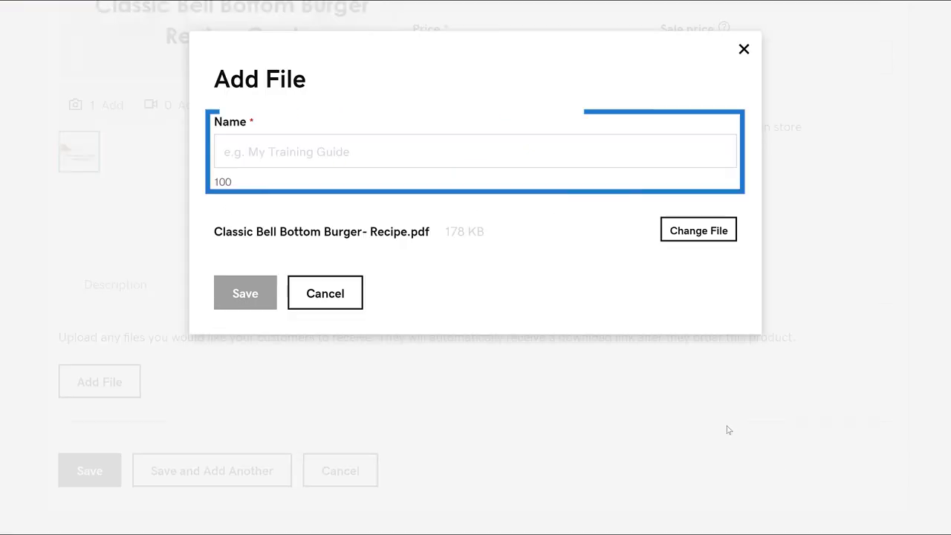
pyautogui.write('Classic Bell Bottom')
pyautogui.press('BackSpace')
pyautogui.press('BackSpace')
pyautogui.write('tom Burger - Recipe')
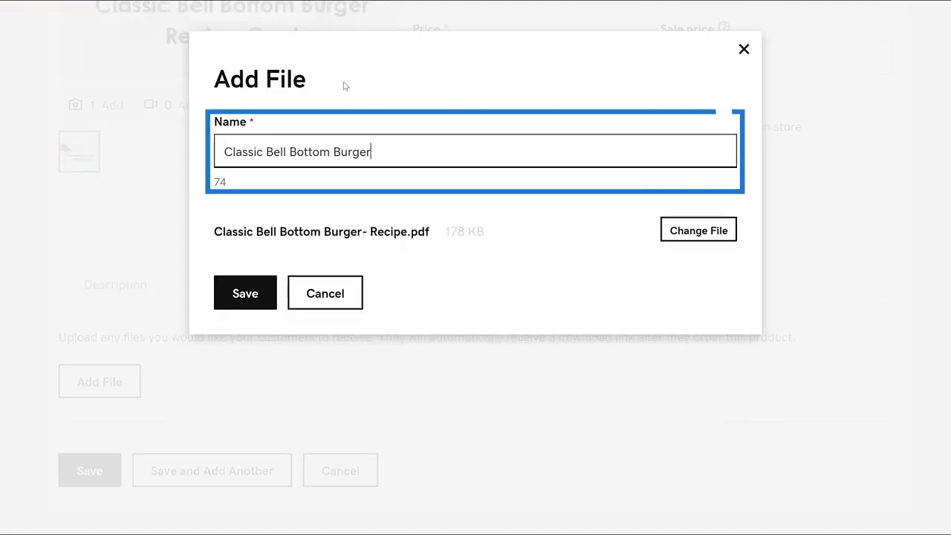
pyautogui.click(242, 293)
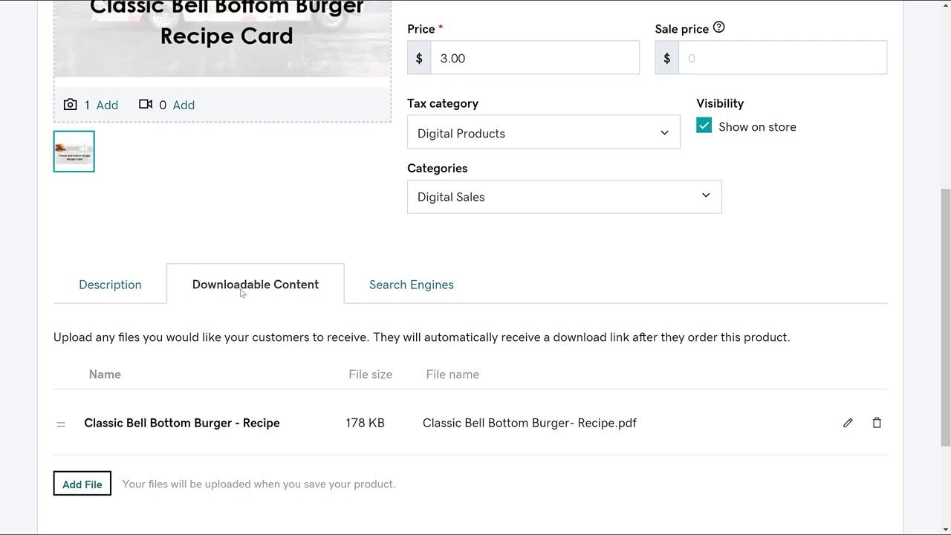
# Save the new Classic Bell Bottom Burger - Recipe Card product
pyautogui.scroll(-1, 237, 329)
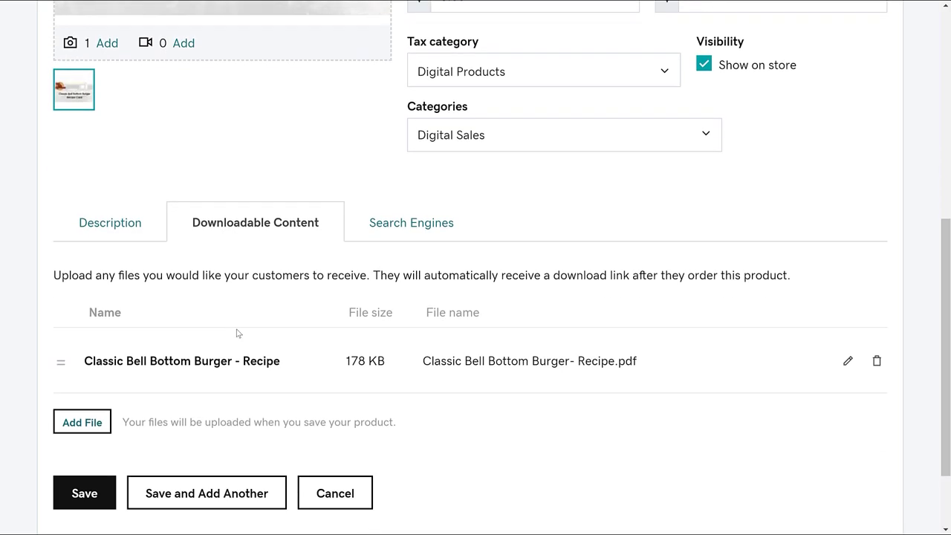
pyautogui.scroll(-1, 237, 333)
pyautogui.click(80, 438)
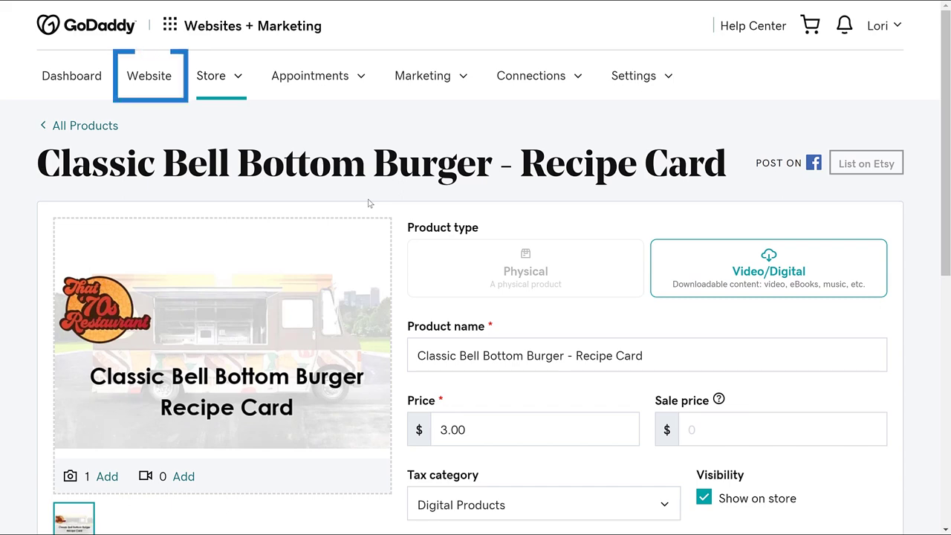
# Filter the site preview's SHOP page to Digital Sales, showing the $3.00 recipe card
pyautogui.click(149, 76)
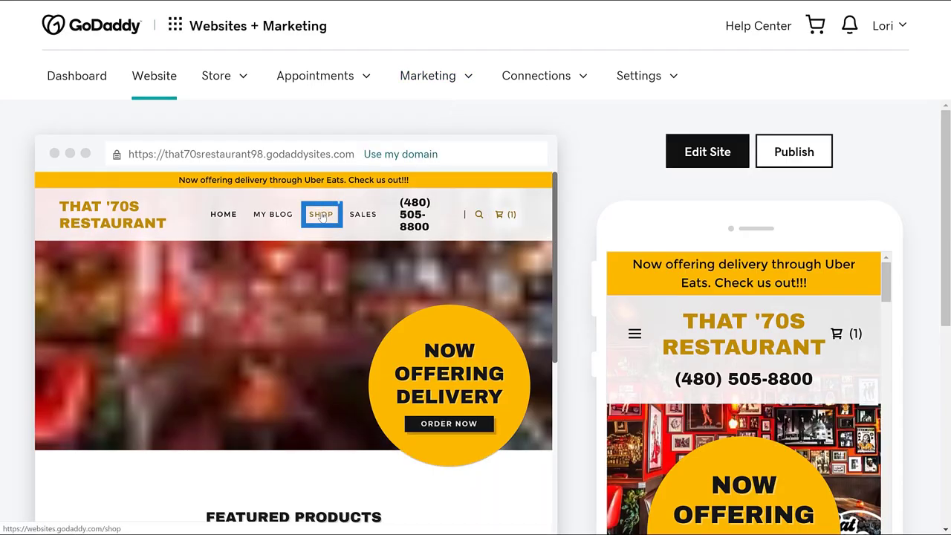
pyautogui.click(321, 216)
pyautogui.scroll(-5, 115, 362)
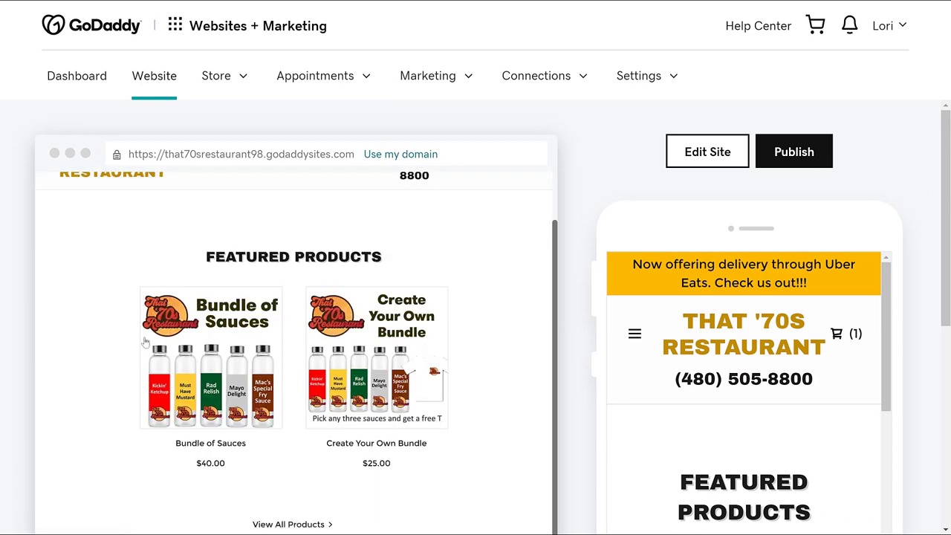
pyautogui.scroll(-3, 115, 362)
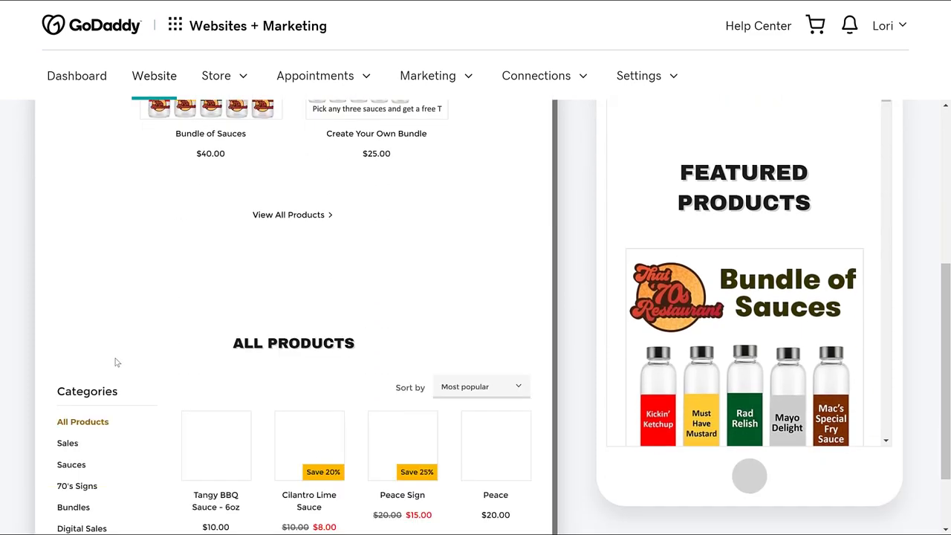
pyautogui.scroll(-3, 89, 327)
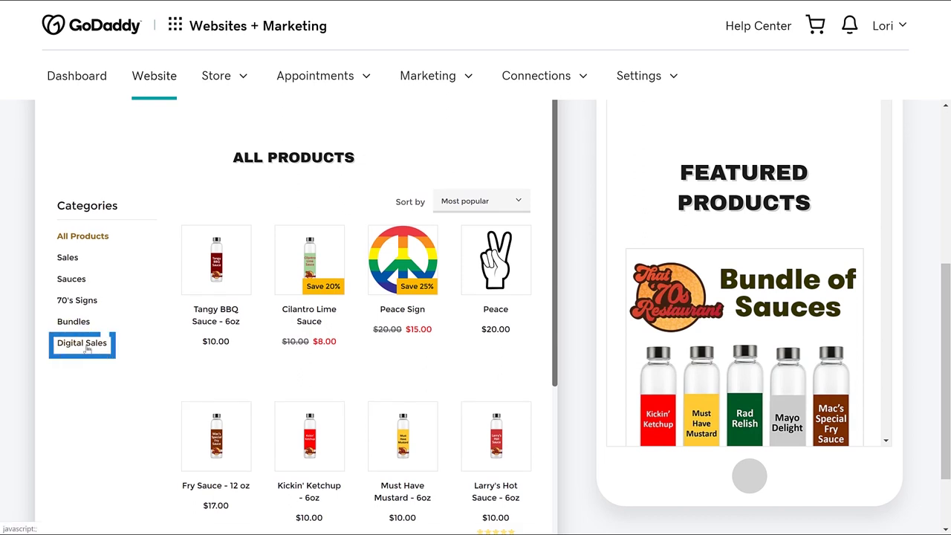
pyautogui.click(86, 348)
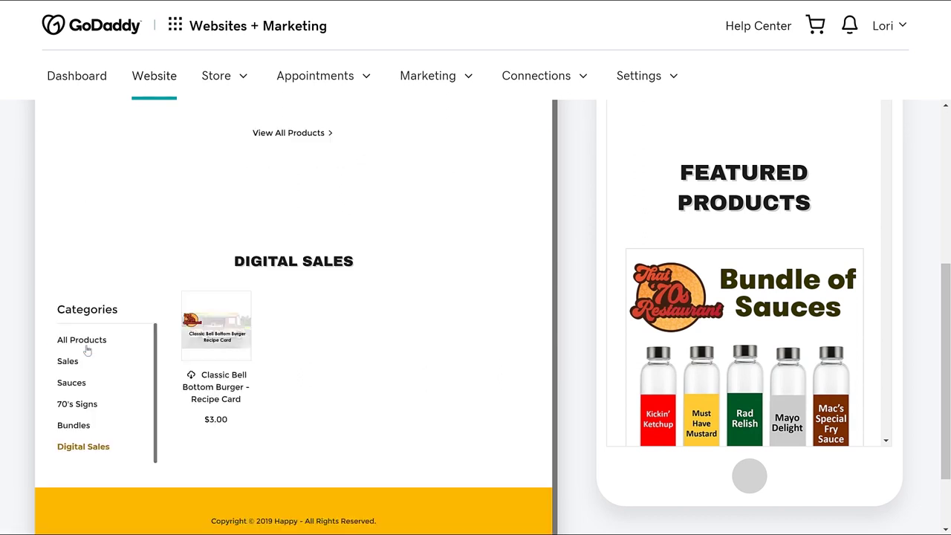